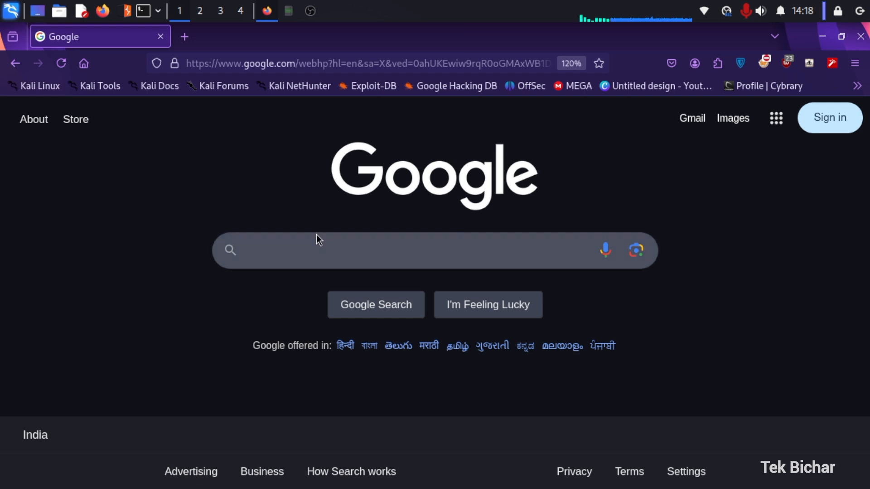
Step: Search Google for "site:google.com inurl:login" and look through the results
{"action": "left_click", "coordinate": [307, 246]}
{"action": "type", "text": "s"}
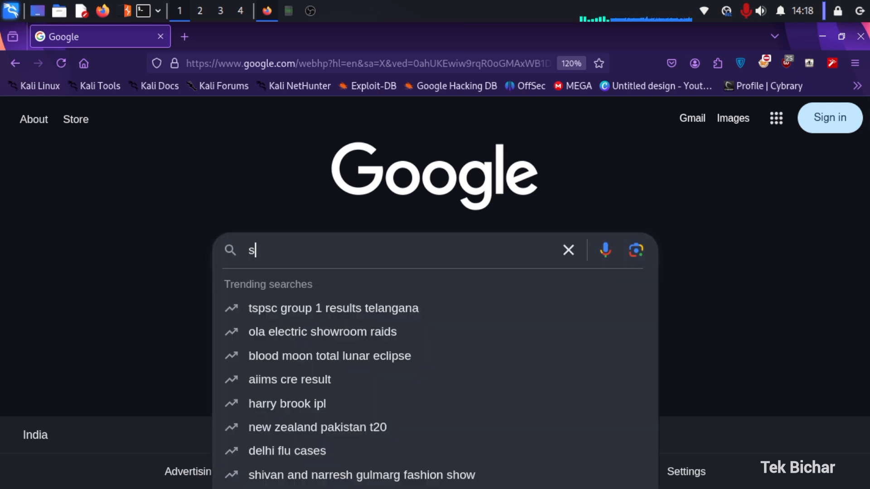
{"action": "type", "text": "ite:g"}
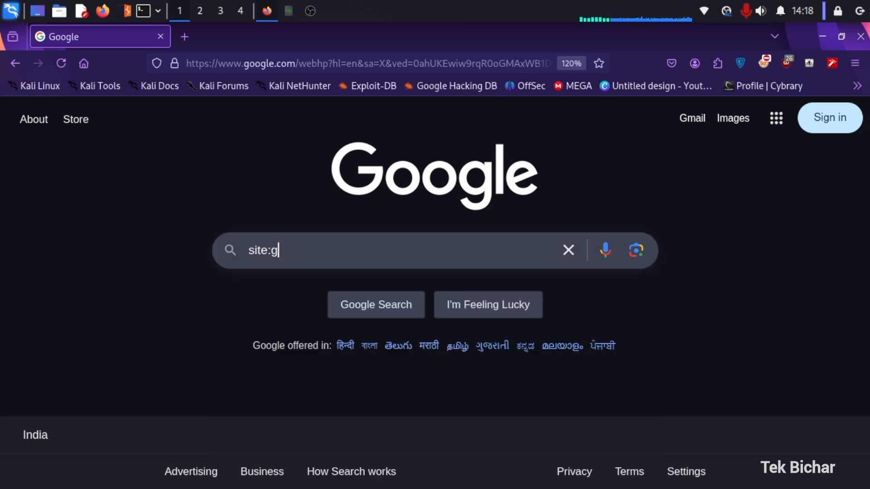
{"action": "type", "text": "oogle.com"}
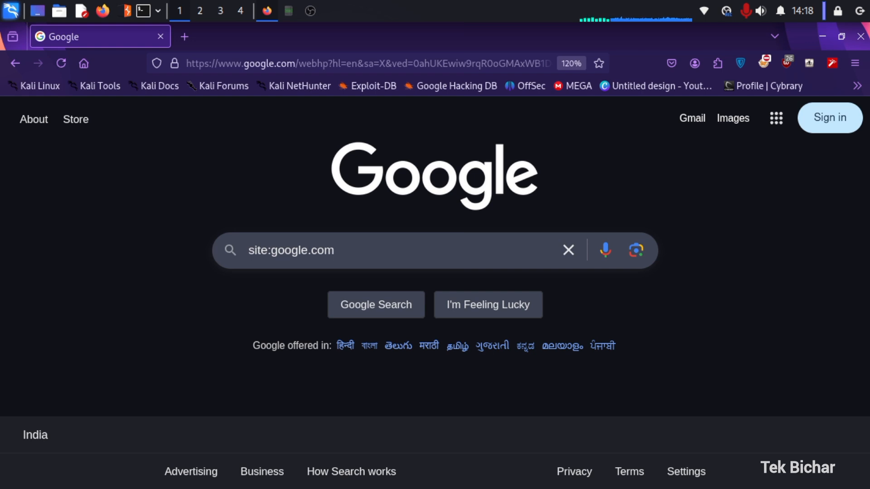
{"action": "type", "text": "inurl:login"}
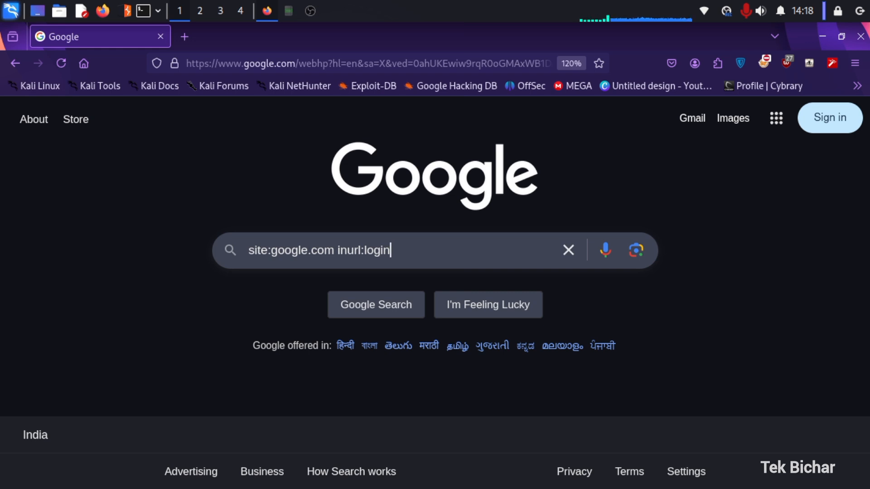
{"action": "key", "text": "Return"}
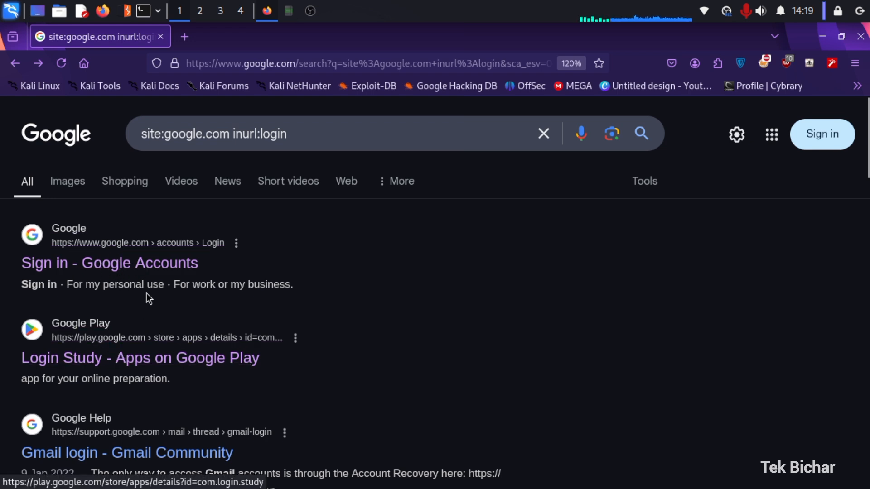
{"action": "scroll", "coordinate": [243, 354], "scroll_direction": "down", "scroll_amount": 15}
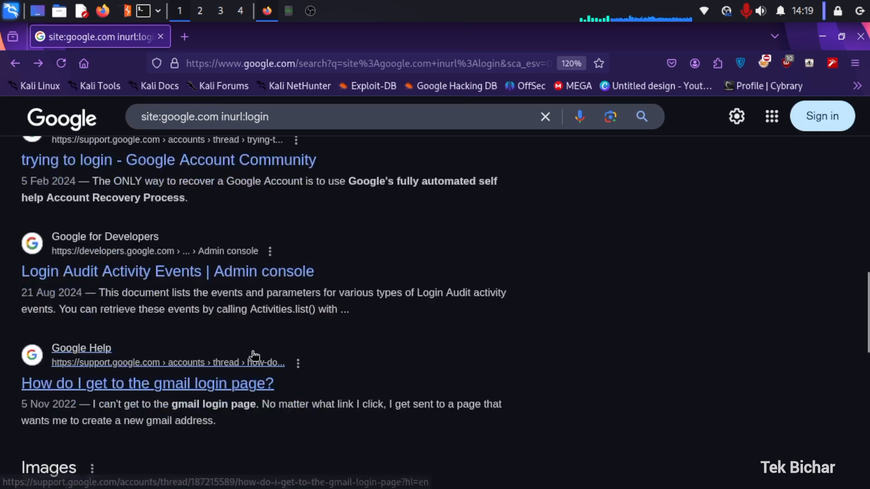
{"action": "scroll", "coordinate": [253, 355], "scroll_direction": "up", "scroll_amount": 13}
{"action": "scroll", "coordinate": [254, 356], "scroll_direction": "up", "scroll_amount": 2}
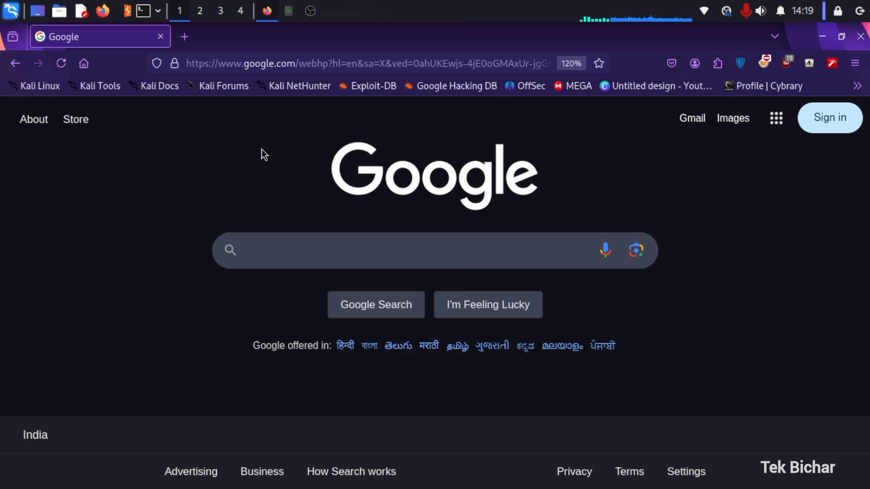
Step: Search Google for "site:google.com filetype:log passwords"
{"action": "left_click", "coordinate": [310, 250]}
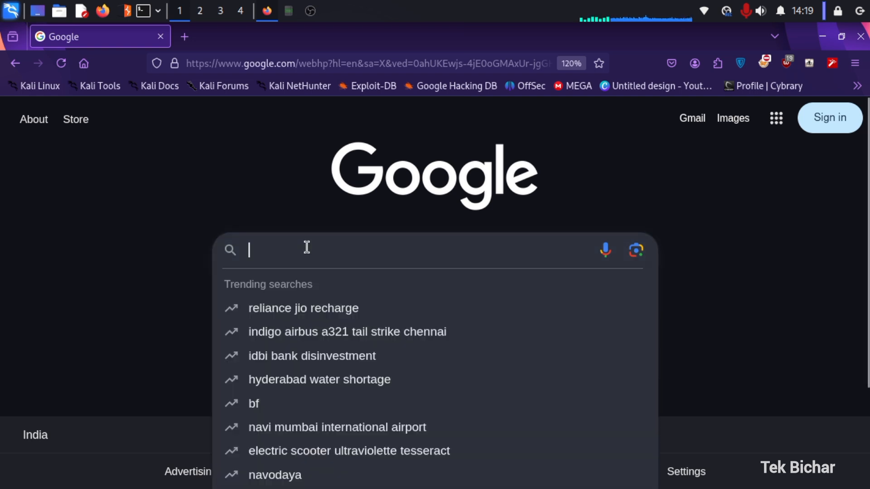
{"action": "type", "text": "siteL:"}
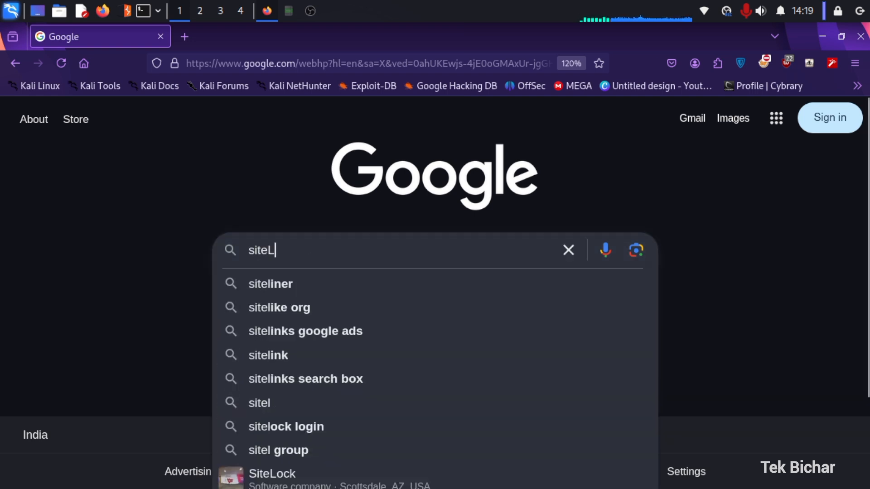
{"action": "key", "text": "BackSpace"}
{"action": "key", "text": "BackSpace"}
{"action": "type", "text": ":google.com "}
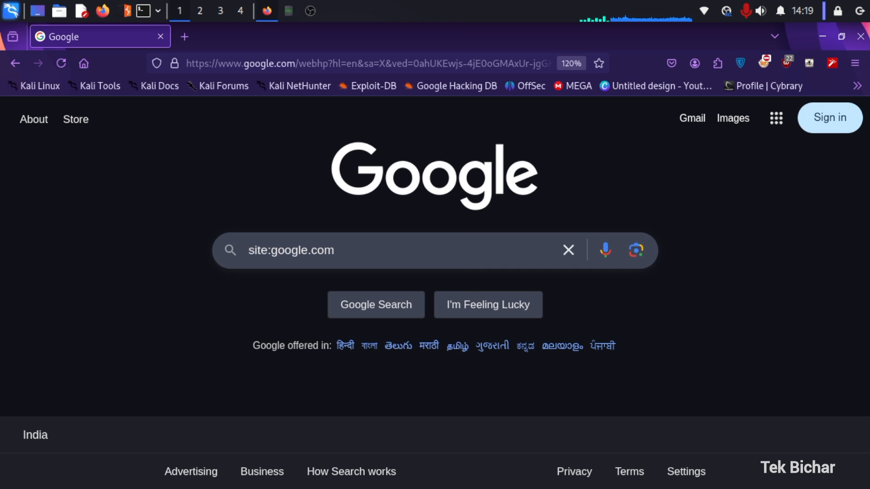
{"action": "type", "text": "filetype:"}
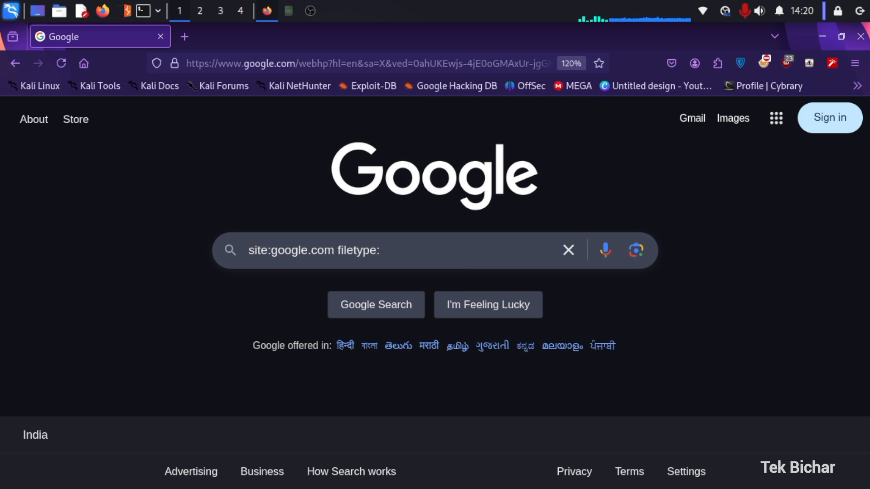
{"action": "type", "text": "log passwords"}
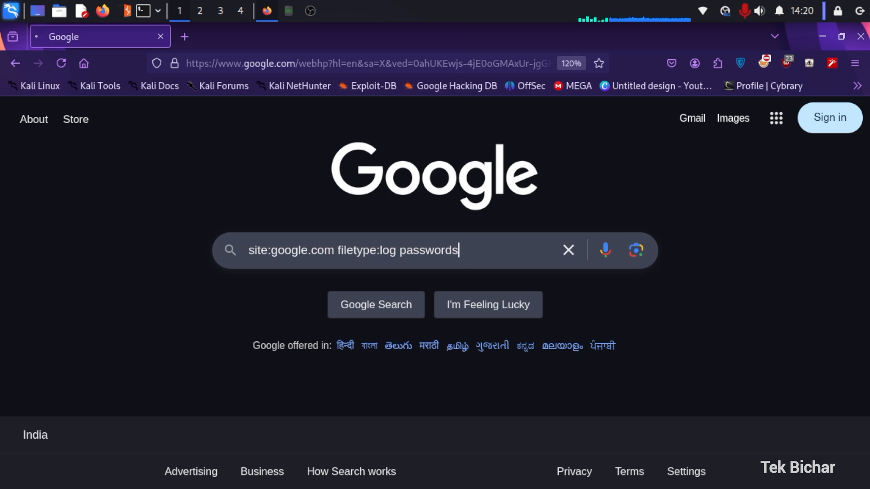
{"action": "key", "text": "Return"}
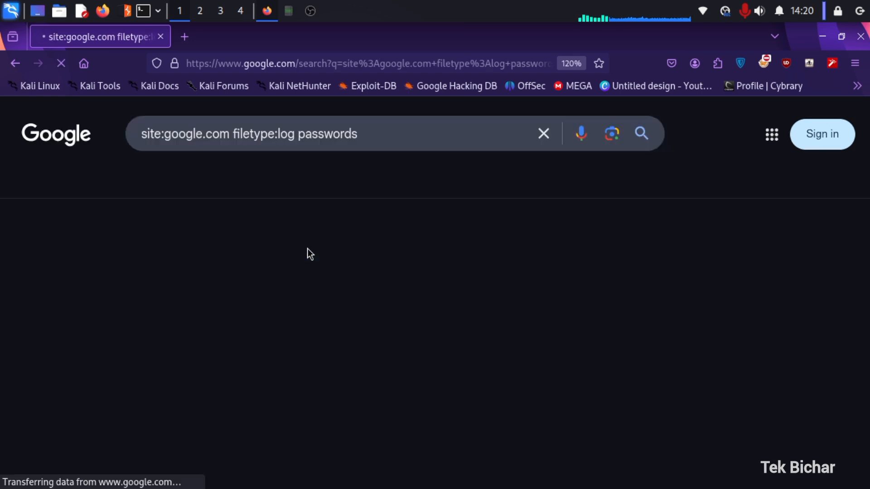
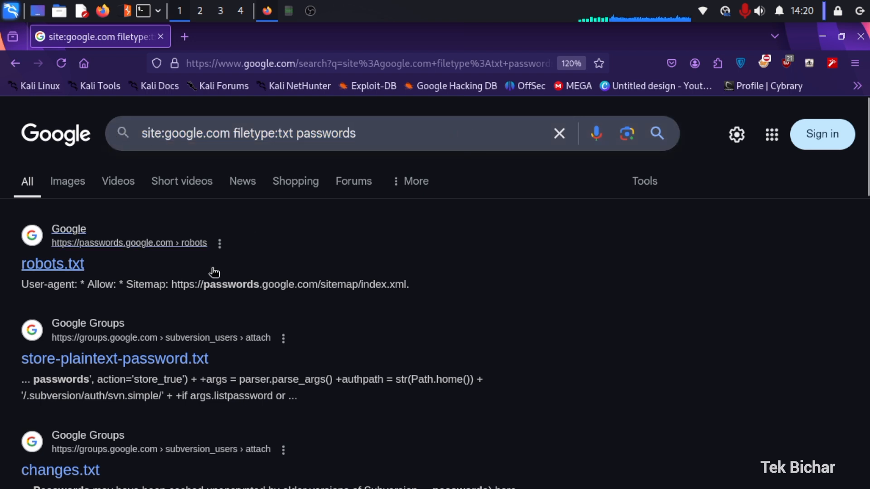
Step: Look through the results, return to the Google start page and enter the query "site:google.com intitle:index of " without running it
{"action": "scroll", "coordinate": [371, 482], "scroll_direction": "down", "scroll_amount": 6}
{"action": "scroll", "coordinate": [371, 317], "scroll_direction": "up", "scroll_amount": 6}
{"action": "left_click", "coordinate": [56, 134]}
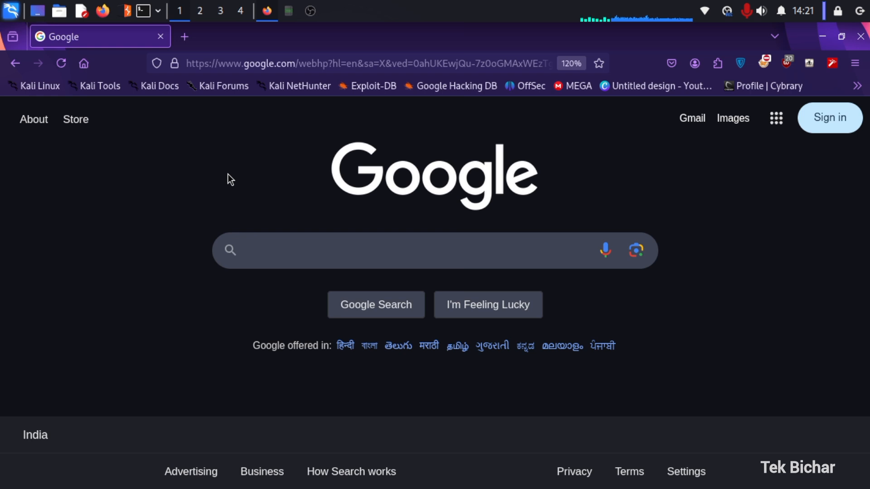
{"action": "left_click", "coordinate": [331, 244]}
{"action": "type", "text": "site"}
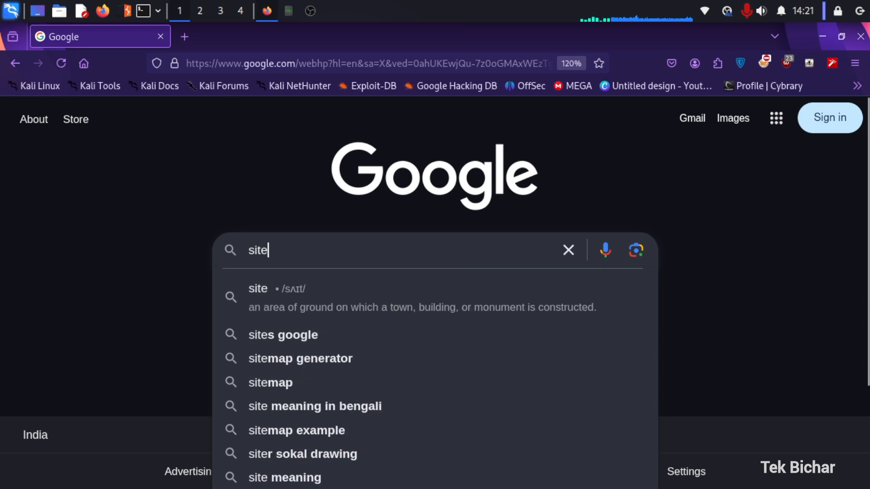
{"action": "type", "text": ":google.com "}
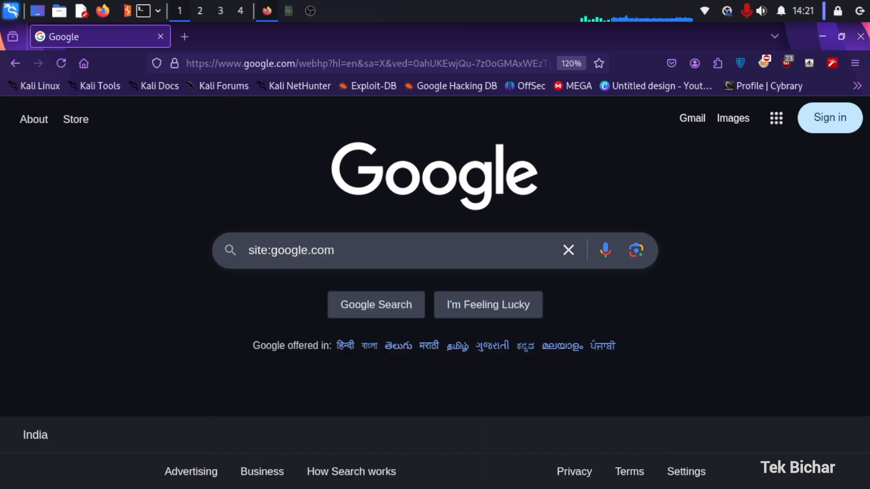
{"action": "type", "text": "intitle:index of"}
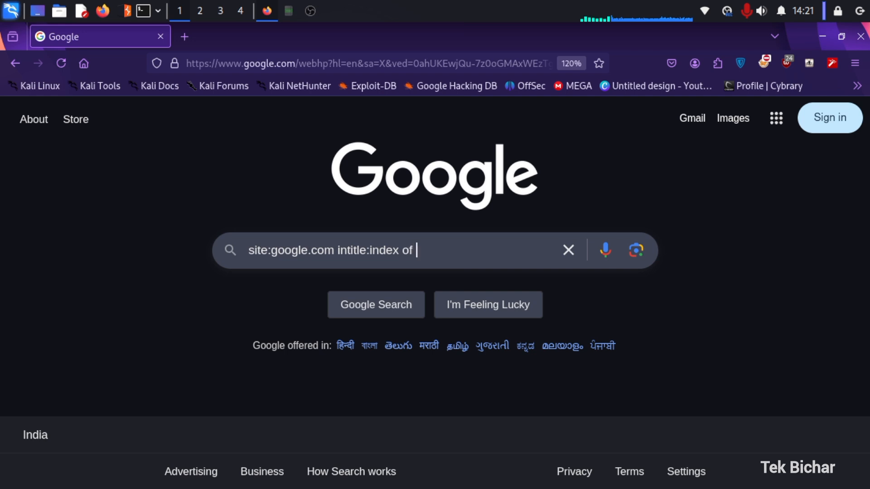
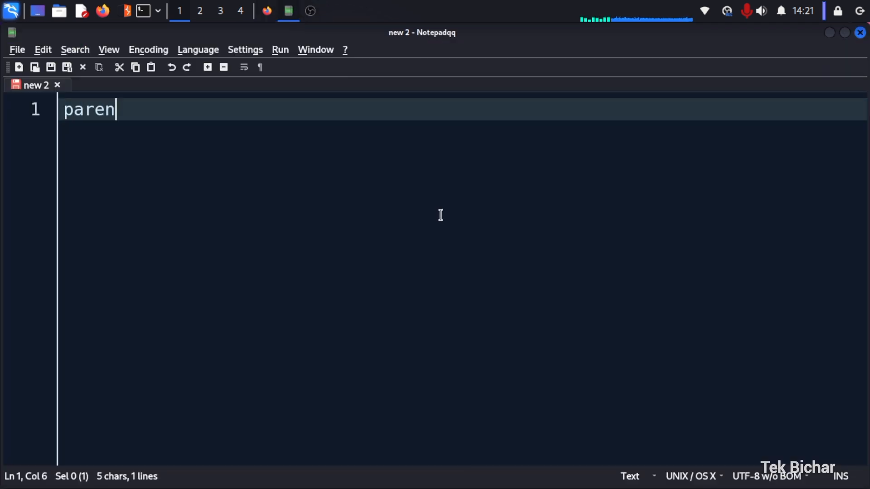
Step: Complete the first line of the Notepadqq note so it reads "parent directory, backup, database, admin"
{"action": "type", "text": "irecto"}
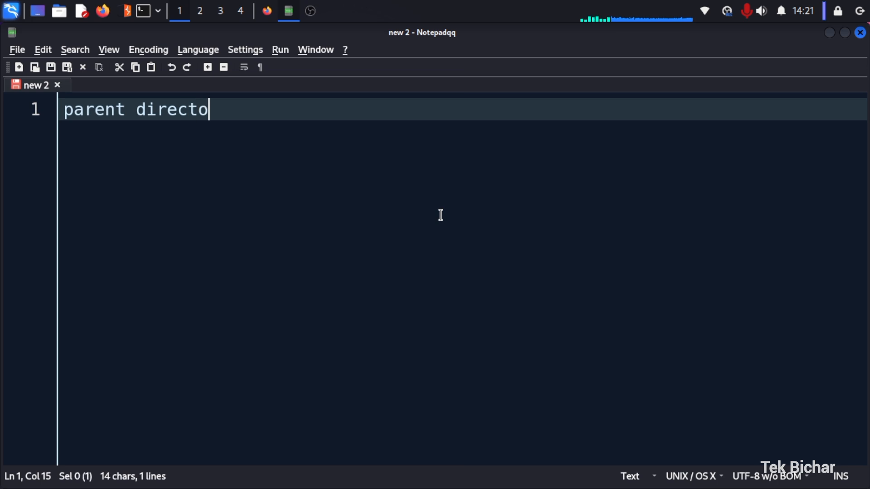
{"action": "type", "text": "ry, "}
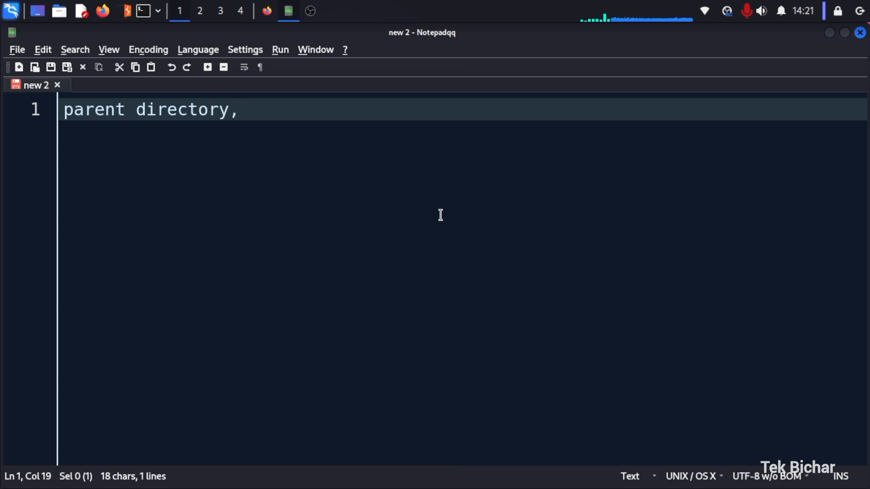
{"action": "type", "text": "backu"}
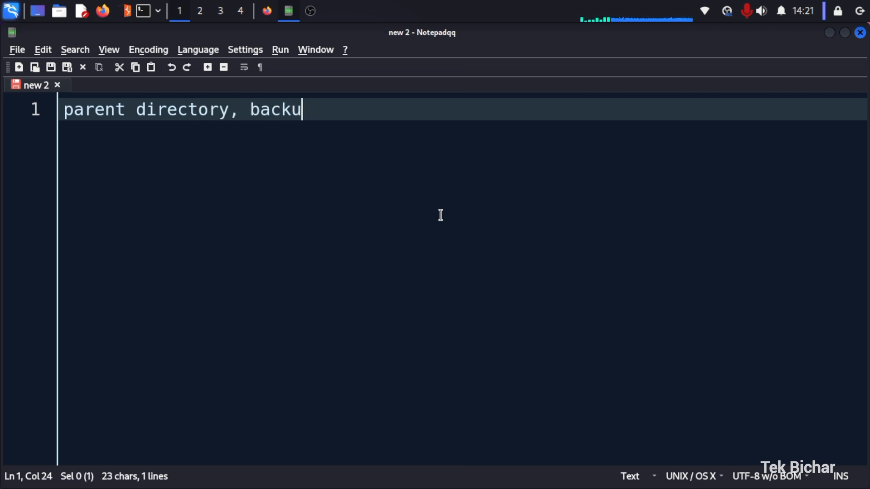
{"action": "type", "text": "p, dat"}
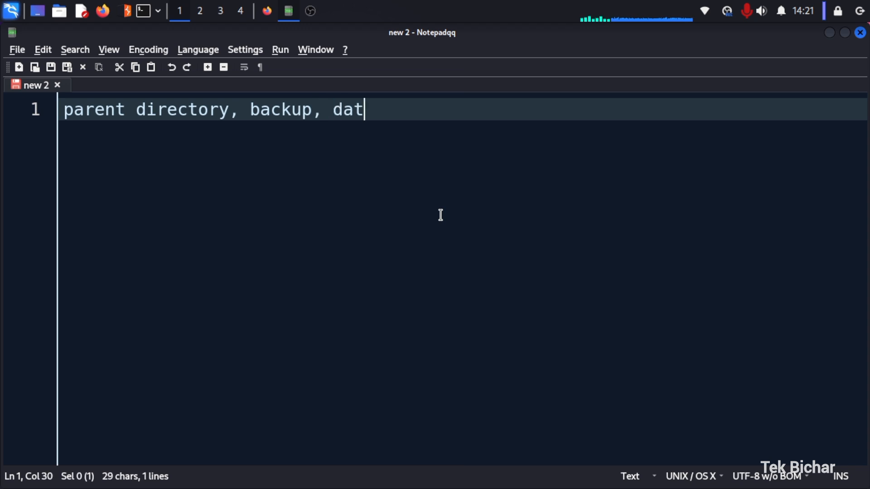
{"action": "type", "text": "abase, "}
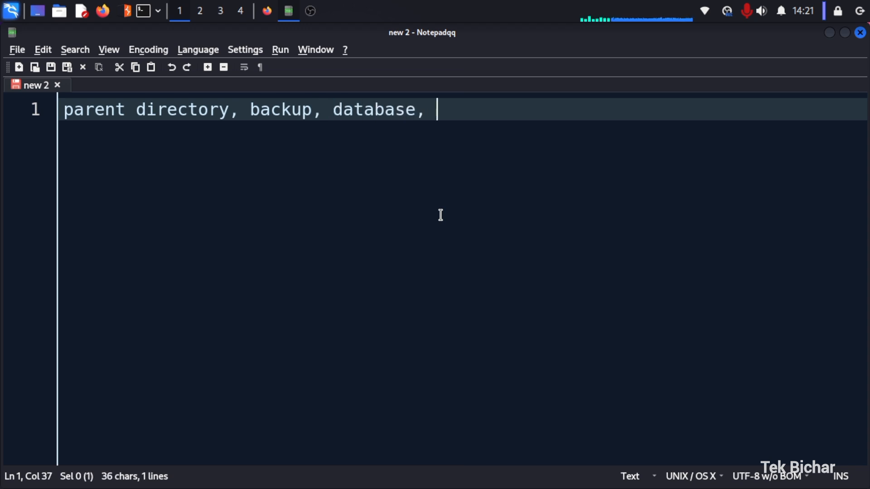
{"action": "type", "text": "admin"}
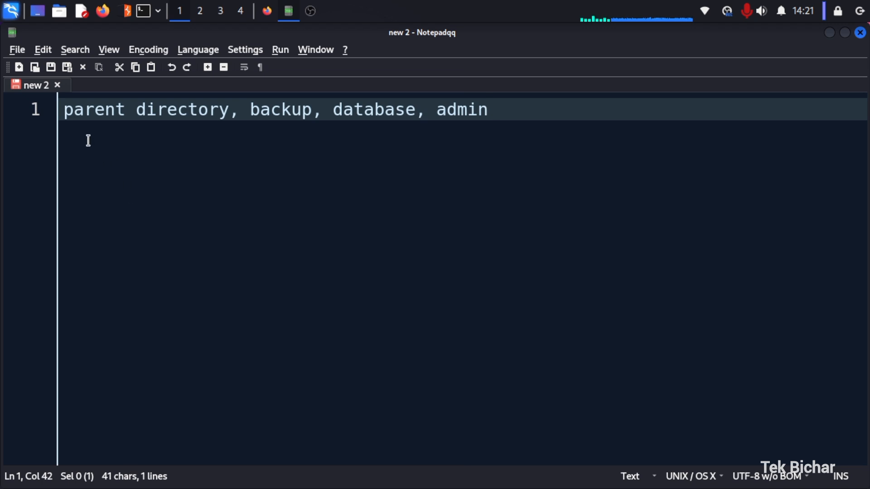
Step: Copy "parent directory" from the note, switch to Firefox, append it to the "intitle:index of" query and run the search
{"action": "left_click_drag", "start_coordinate": [62, 112], "coordinate": [229, 116]}
{"action": "key", "text": "ctrl+c"}
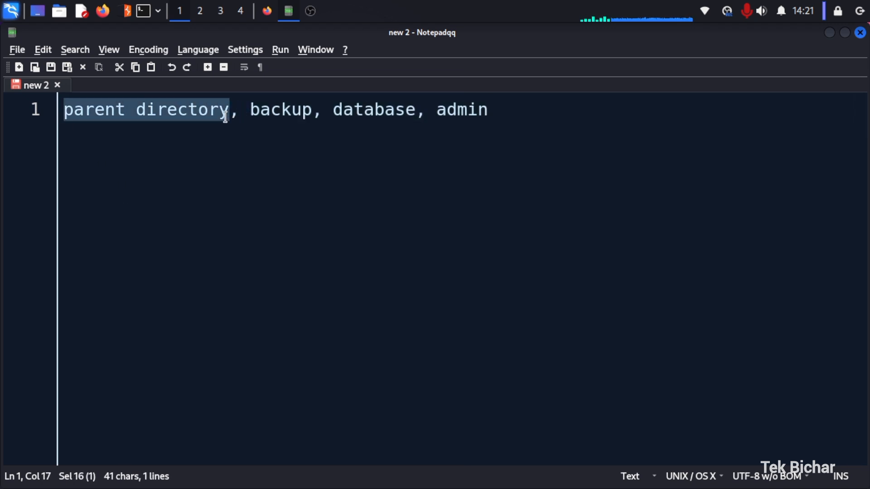
{"action": "left_click", "coordinate": [224, 131]}
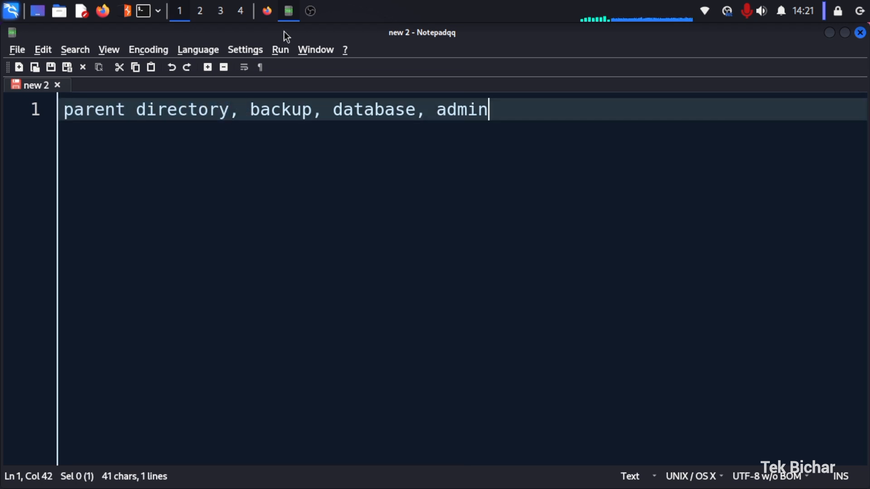
{"action": "left_click", "coordinate": [267, 11]}
{"action": "key", "text": "ctrl+v"}
{"action": "key", "text": "Return"}
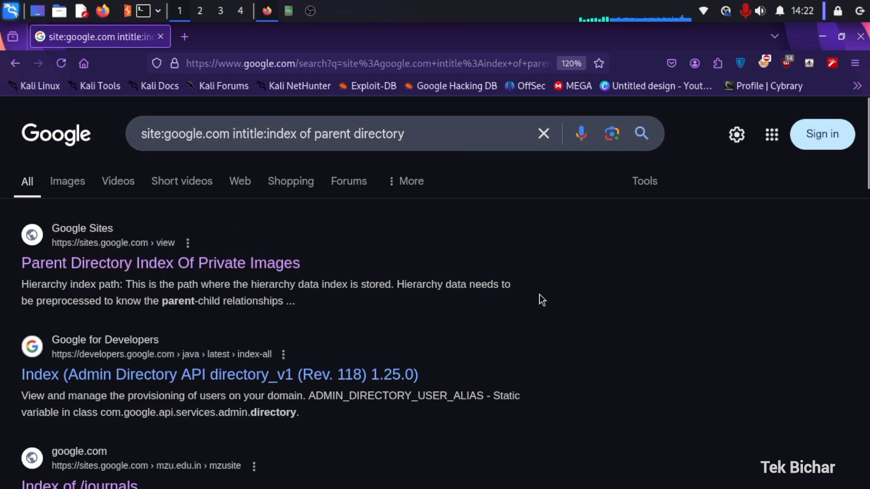
Step: Look through the results, return to the Google start page and enter the query "site:google.com filetype:xls"
{"action": "scroll", "coordinate": [574, 346], "scroll_direction": "down", "scroll_amount": 15}
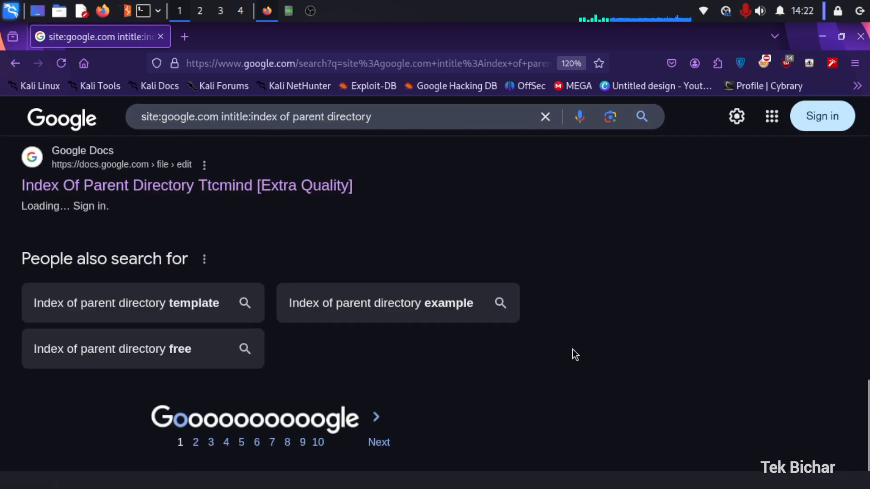
{"action": "scroll", "coordinate": [572, 350], "scroll_direction": "up", "scroll_amount": 12}
{"action": "left_click", "coordinate": [62, 110]}
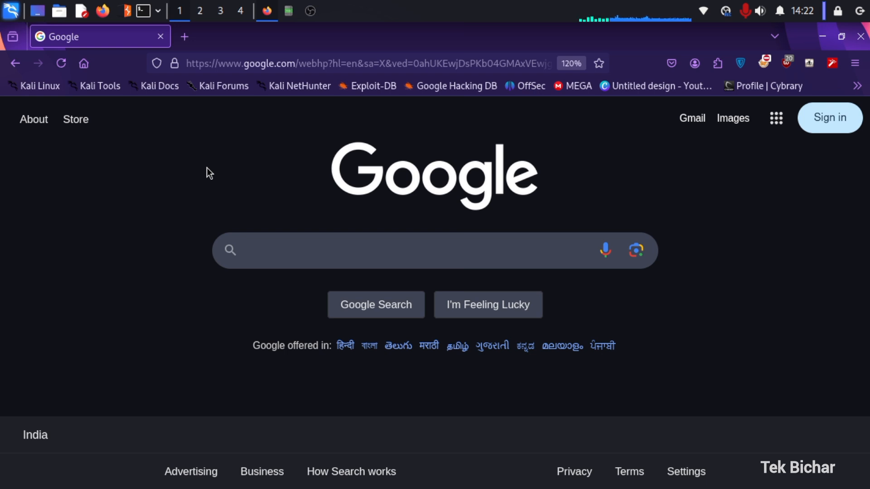
{"action": "left_click", "coordinate": [321, 264]}
{"action": "type", "text": "site:google.com "}
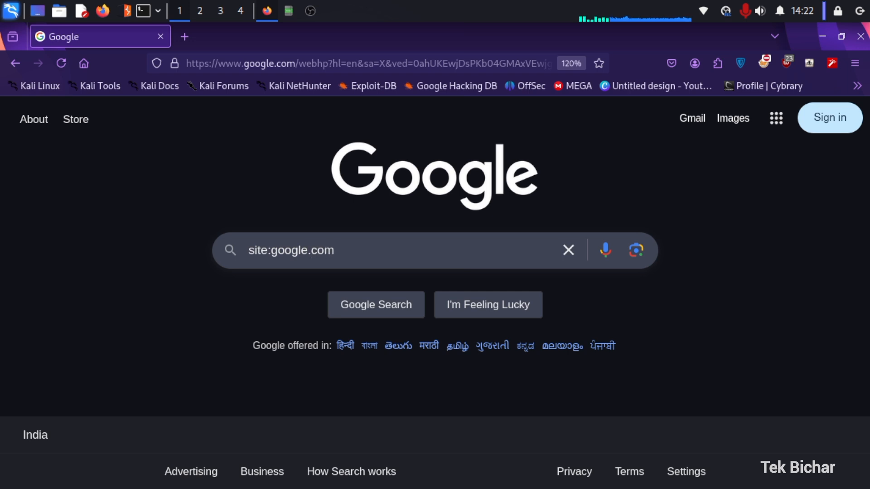
{"action": "type", "text": "filetype:xls"}
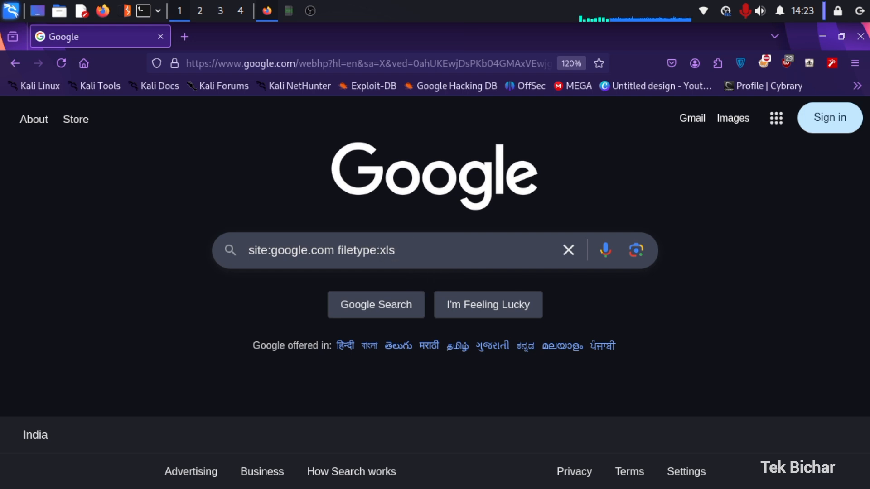
Step: Switch to the Notepadqq note and enter "xls, xlsx, csv etc" on its third line
{"action": "left_click", "coordinate": [290, 12]}
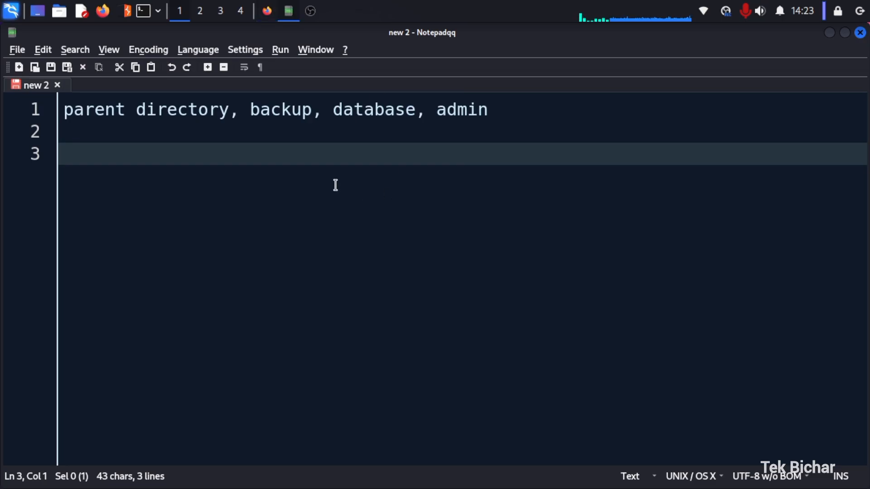
{"action": "type", "text": "xls, "}
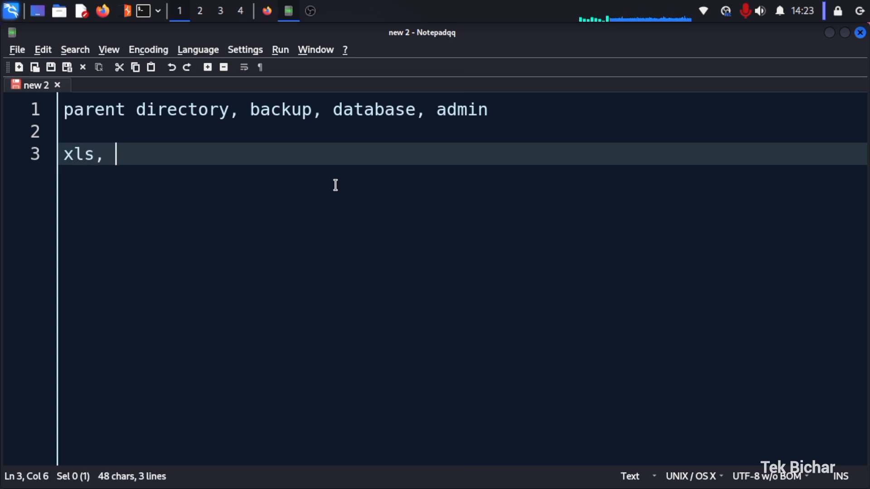
{"action": "type", "text": "xlsx,"}
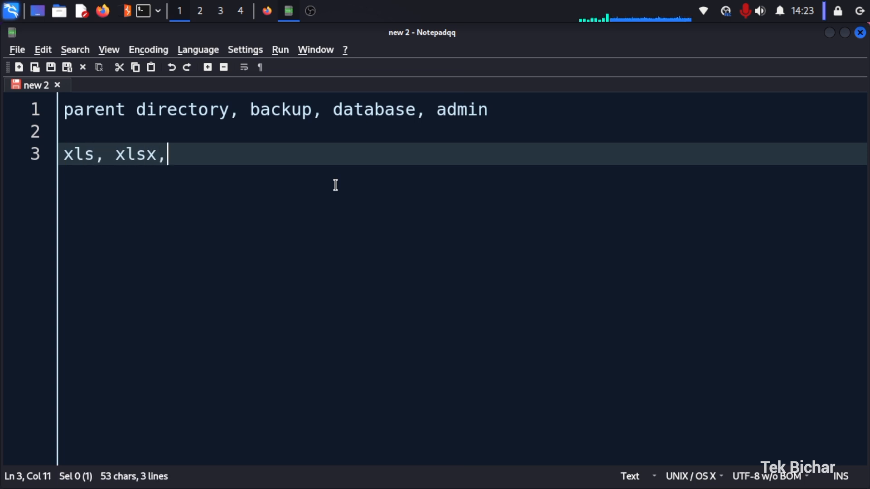
{"action": "type", "text": " cs"}
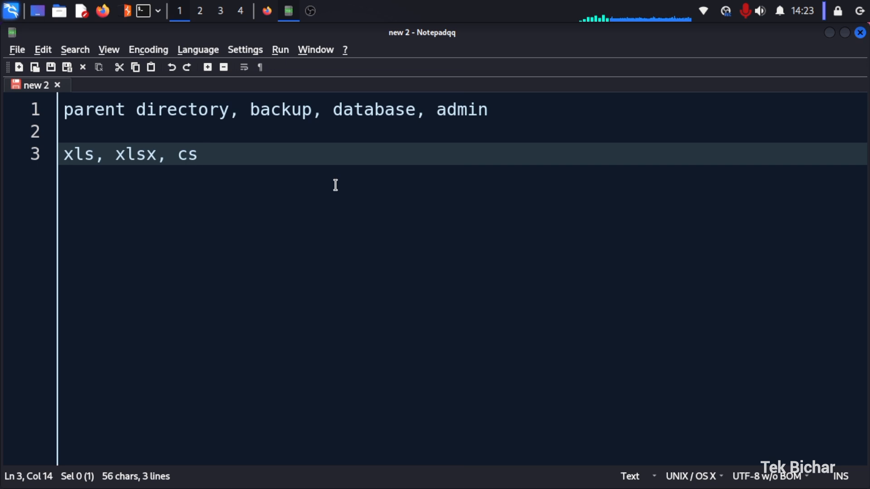
{"action": "type", "text": "v etc"}
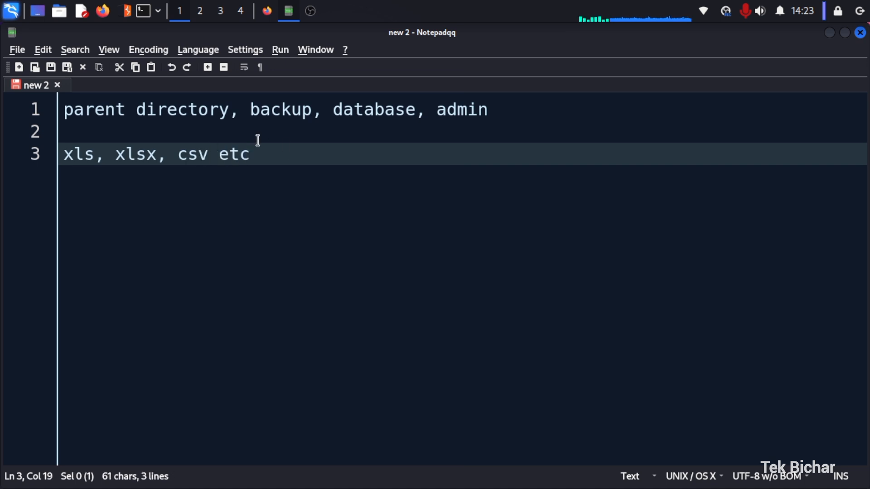
Step: Switch to Firefox, extend the query to "site:google.com filetype:xls passwords", run the search and look through the results
{"action": "left_click", "coordinate": [271, 10]}
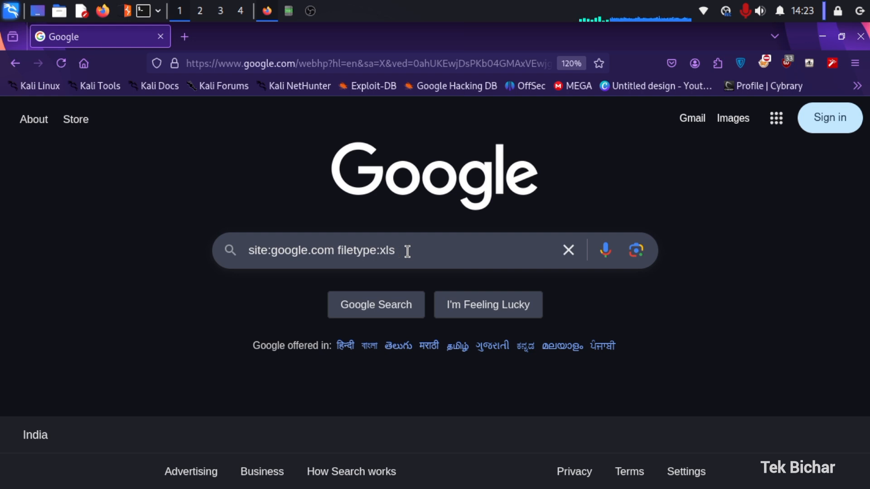
{"action": "type", "text": "passwords"}
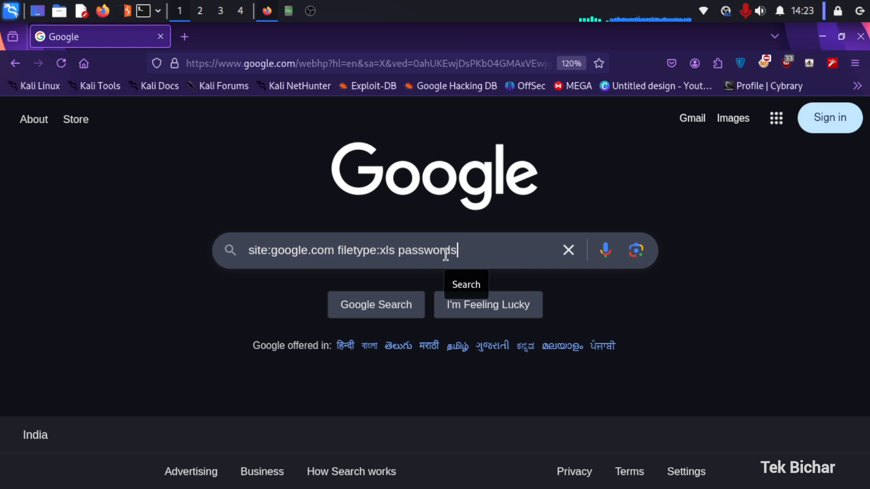
{"action": "key", "text": "Return"}
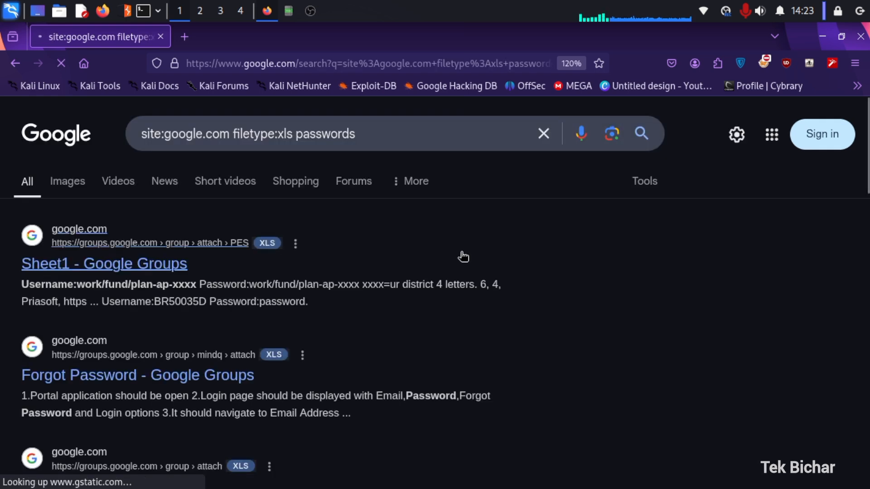
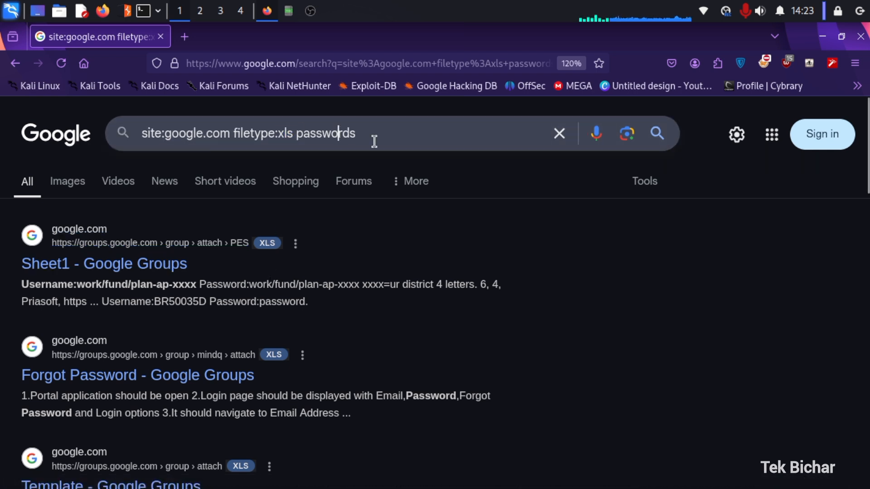
{"action": "scroll", "coordinate": [325, 380], "scroll_direction": "down", "scroll_amount": 10}
{"action": "scroll", "coordinate": [323, 380], "scroll_direction": "down", "scroll_amount": 5}
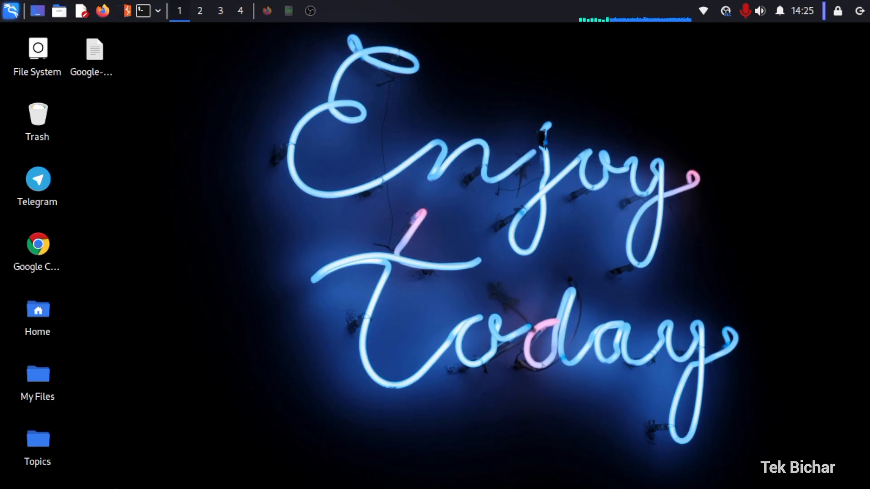
Step: Move the Google-Dorks-by-Tek-Bichar.txt file on the desktop to an empty spot away from the other icons
{"action": "left_click_drag", "start_coordinate": [95, 52], "coordinate": [186, 191]}
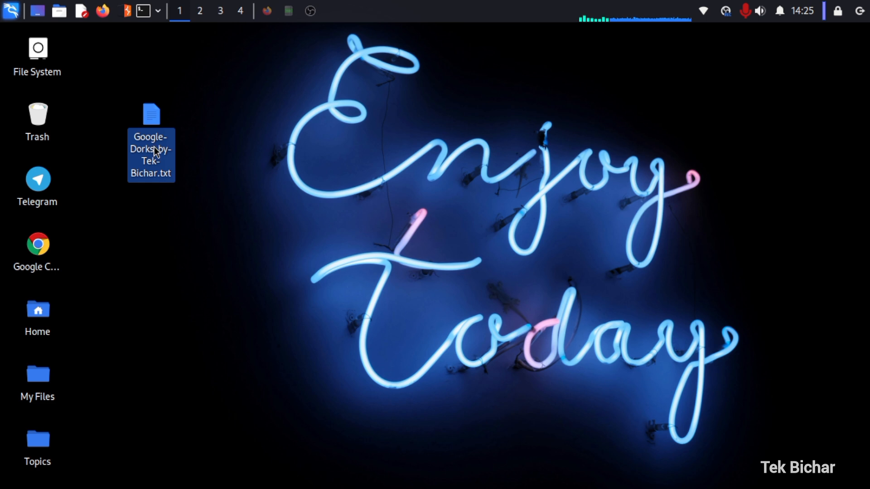
{"action": "mouse_move", "coordinate": [155, 151]}
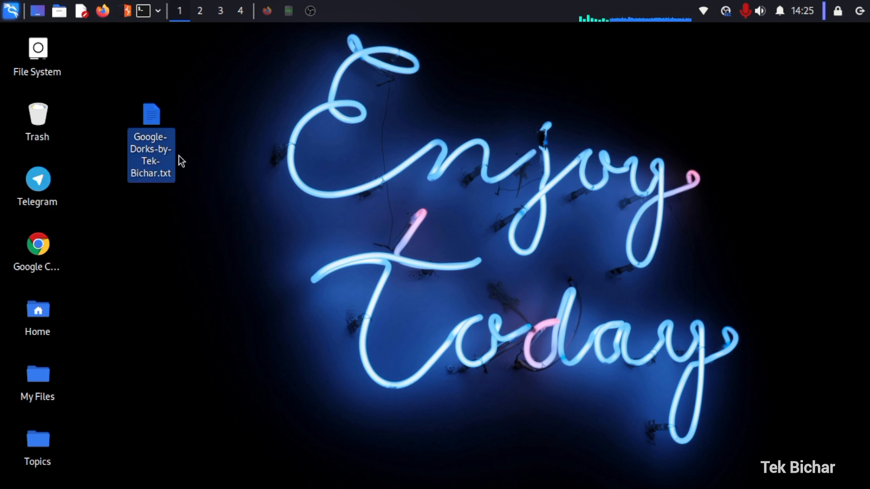